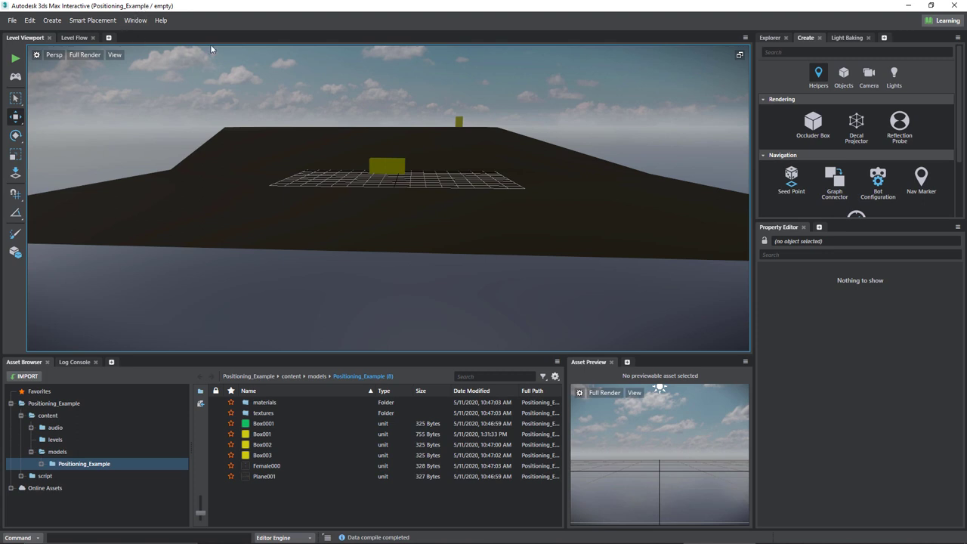
In the Project Manager, look through Templates and Online Projects, then select the Desktop VR template.
left_click(14, 21)
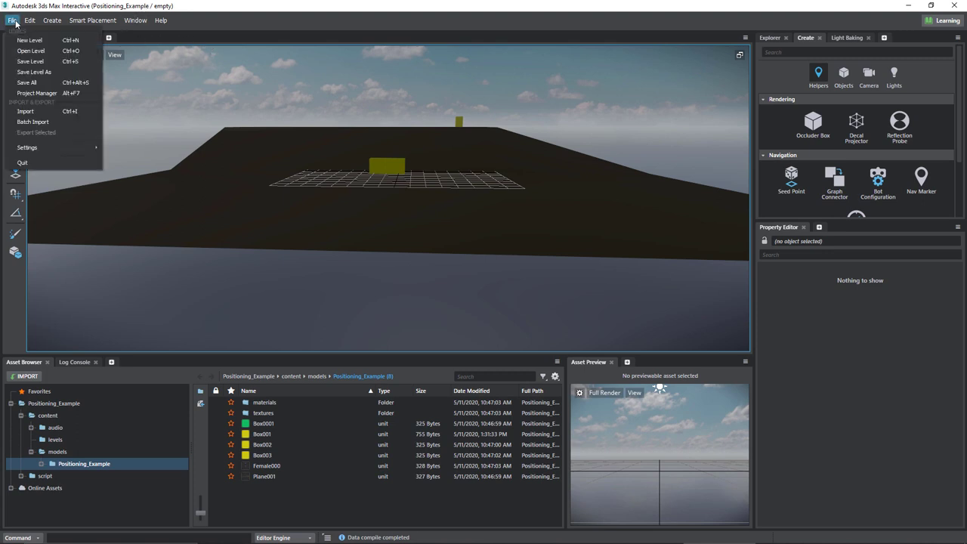
left_click(34, 92)
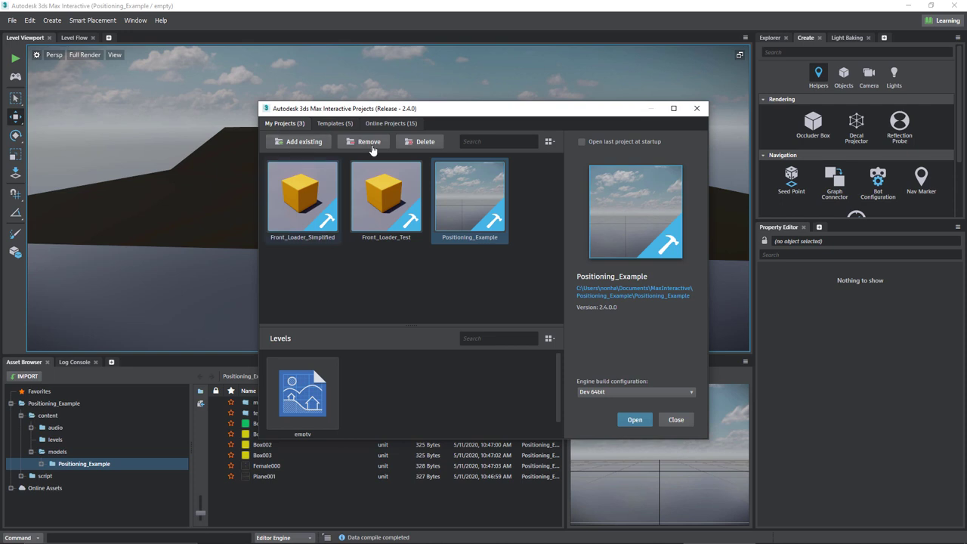
left_click(338, 124)
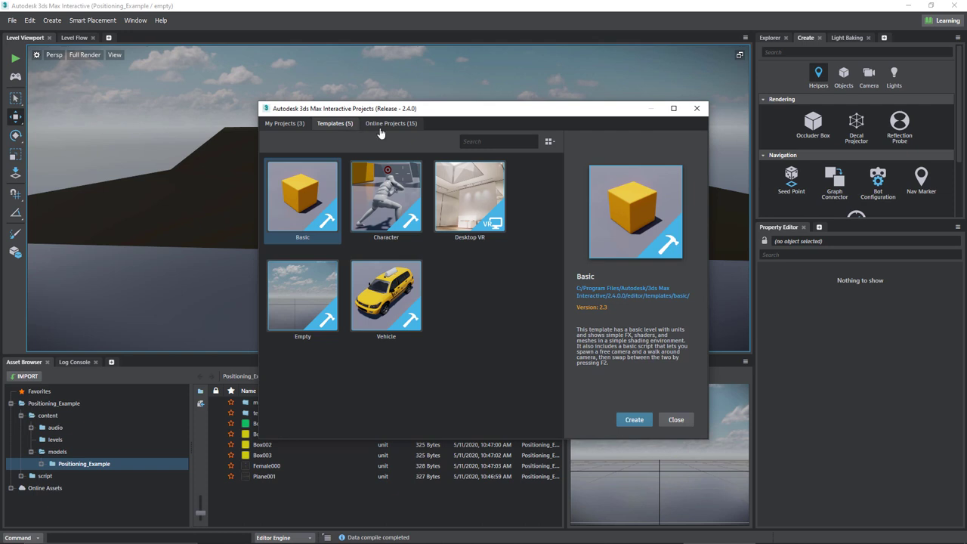
left_click(382, 127)
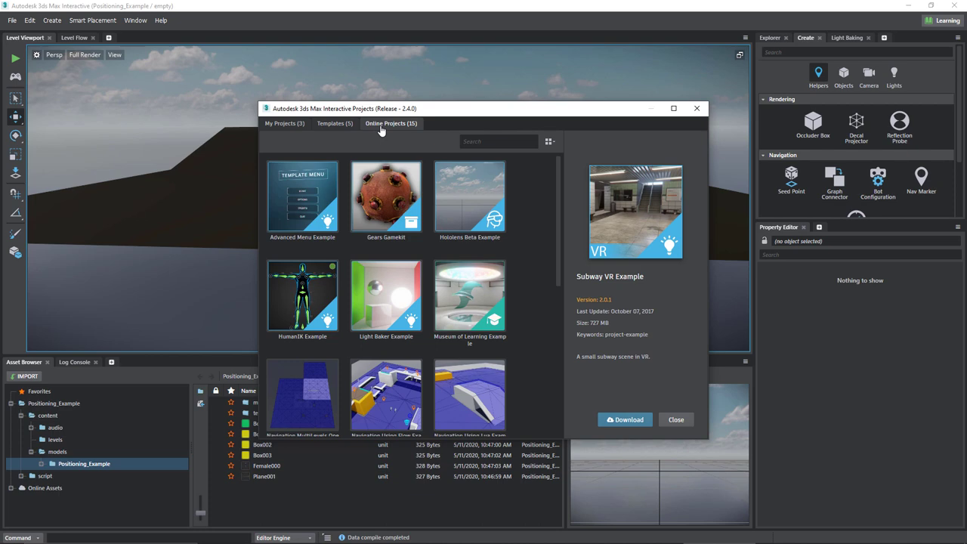
left_click(336, 125)
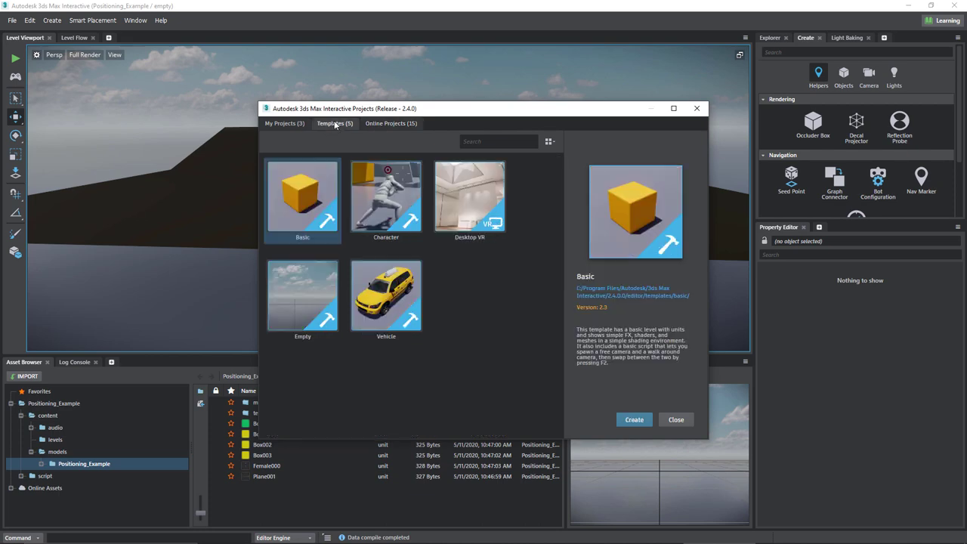
left_click(473, 198)
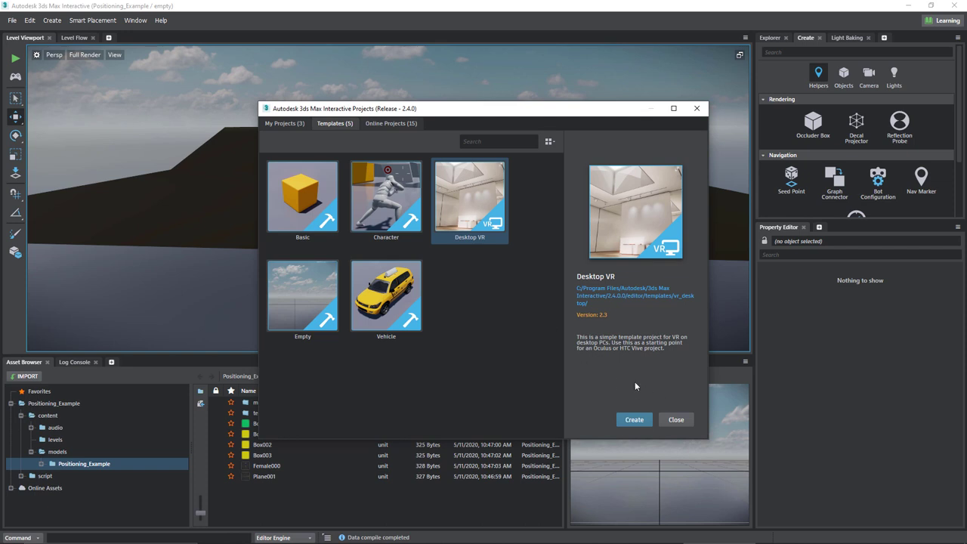
Create the Desktop VR project under the name Desktop_VR_Front_Loader.
left_click(629, 421)
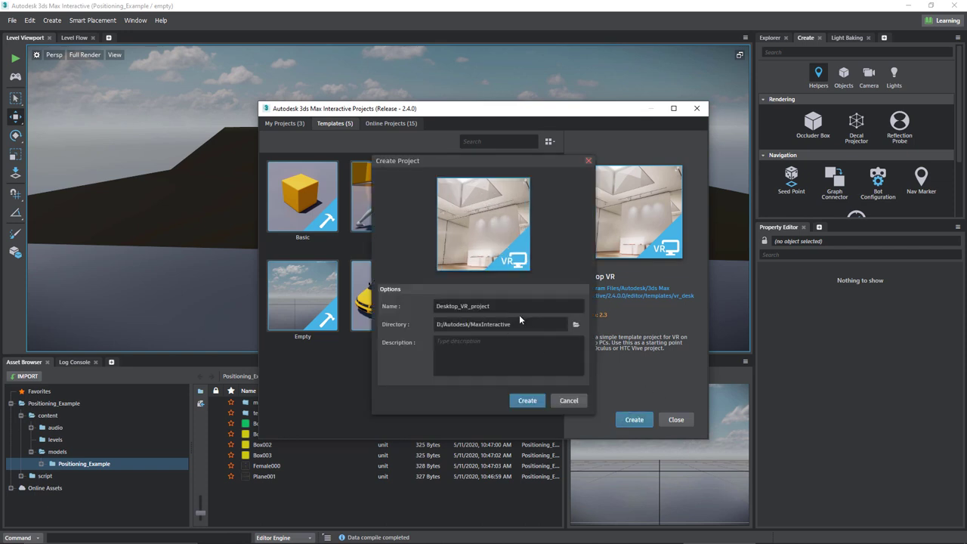
key("Tab")
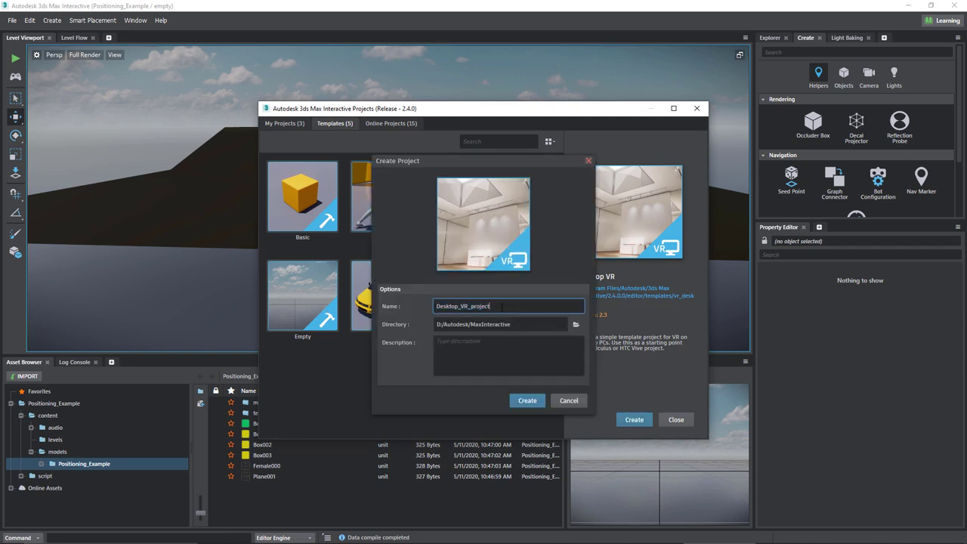
left_click_drag(502, 306, 473, 306)
left_click(495, 306)
left_click_drag(495, 306, 471, 310)
type("Front_Loader")
left_click(527, 403)
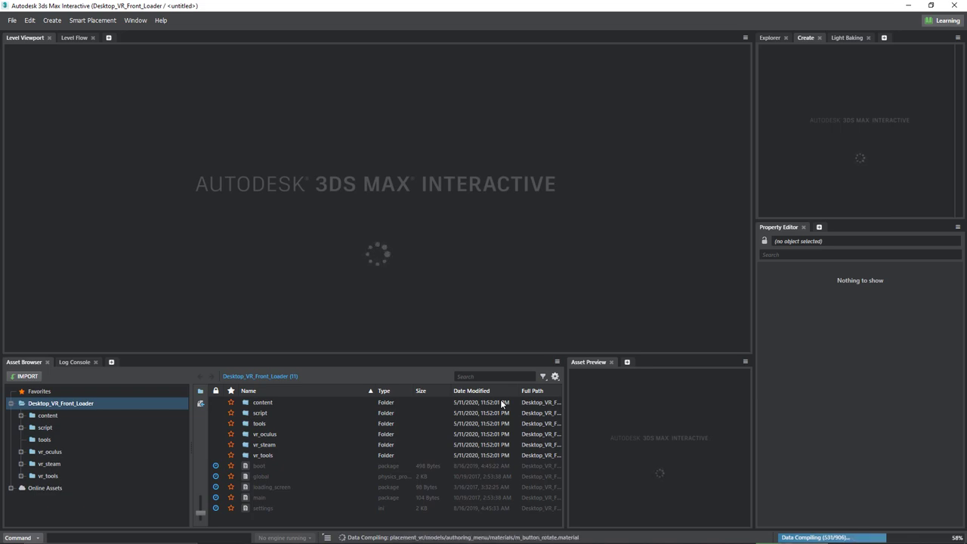
After compiling finishes, open the content folder with its audio, levels and models subfolders.
double_click(502, 403)
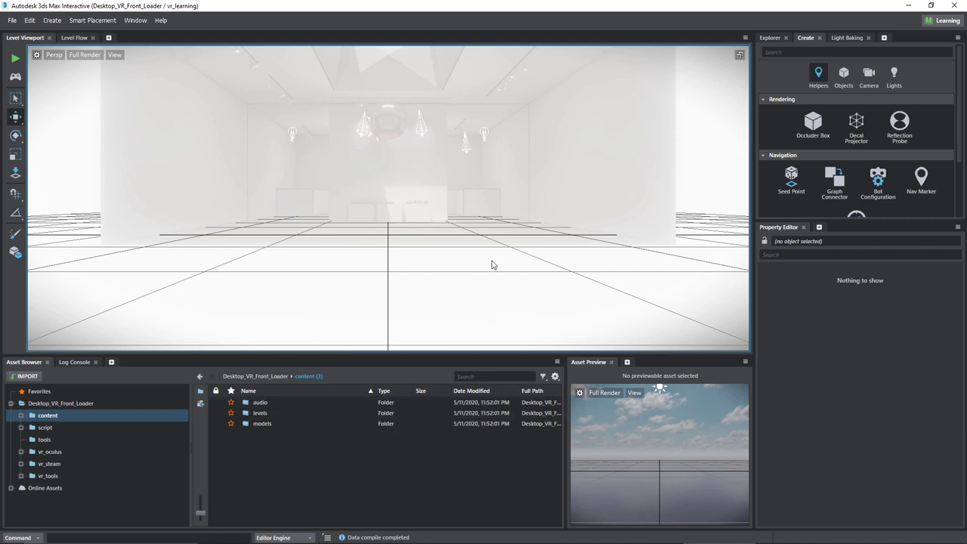
Zoom out and orbit around the sample VR room, then start a new untitled level.
mouse_move(432, 245)
left_mouse_down("alt")
mouse_move(408, 261)
mouse_move(423, 249)
left_mouse_up("alt")
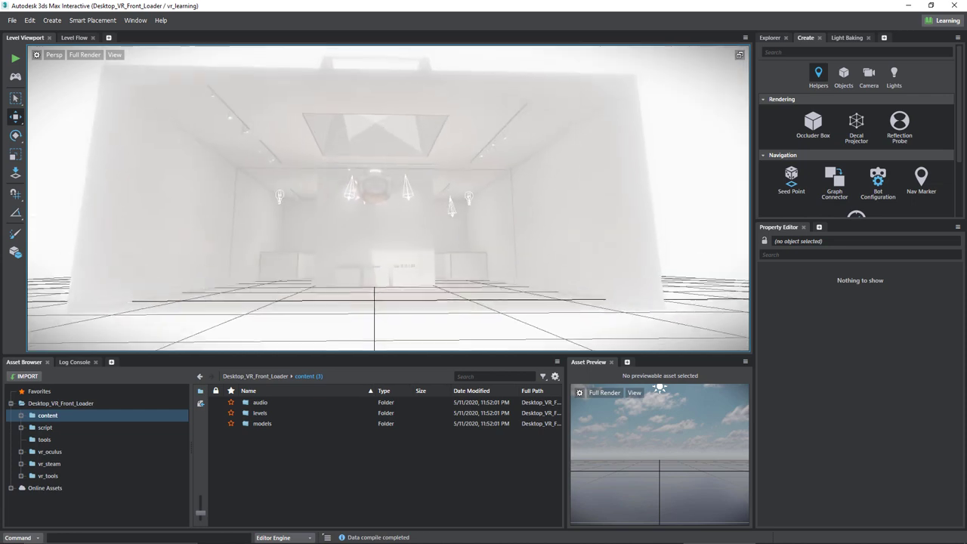
scroll(424, 249, "up", 10)
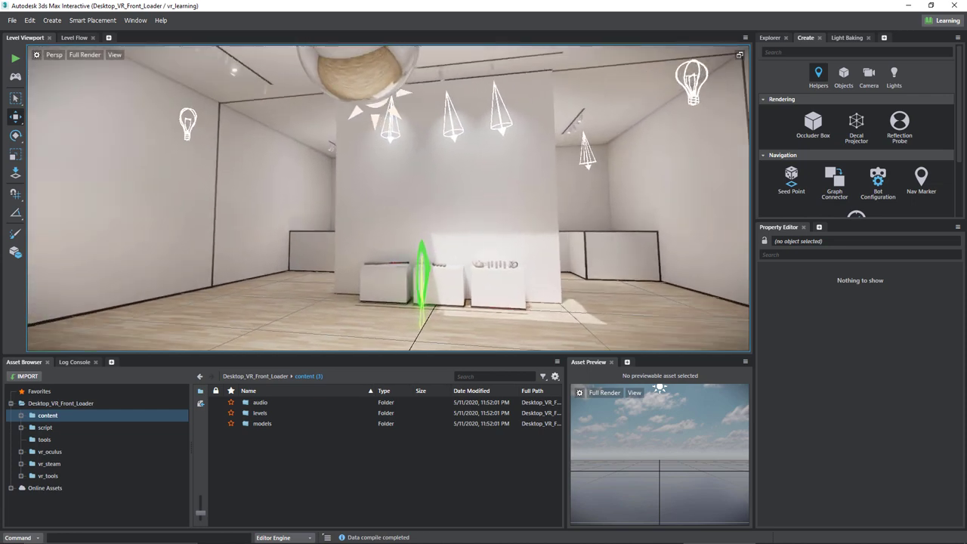
mouse_move(423, 249)
right_mouse_down()
mouse_move(718, 254)
mouse_move(582, 261)
mouse_move(605, 261)
right_mouse_up()
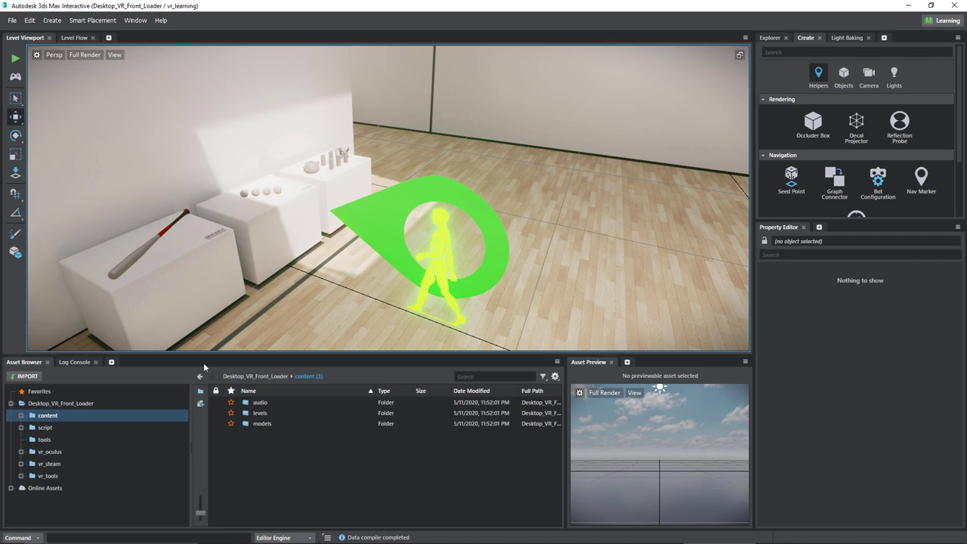
left_click(11, 21)
left_click(23, 40)
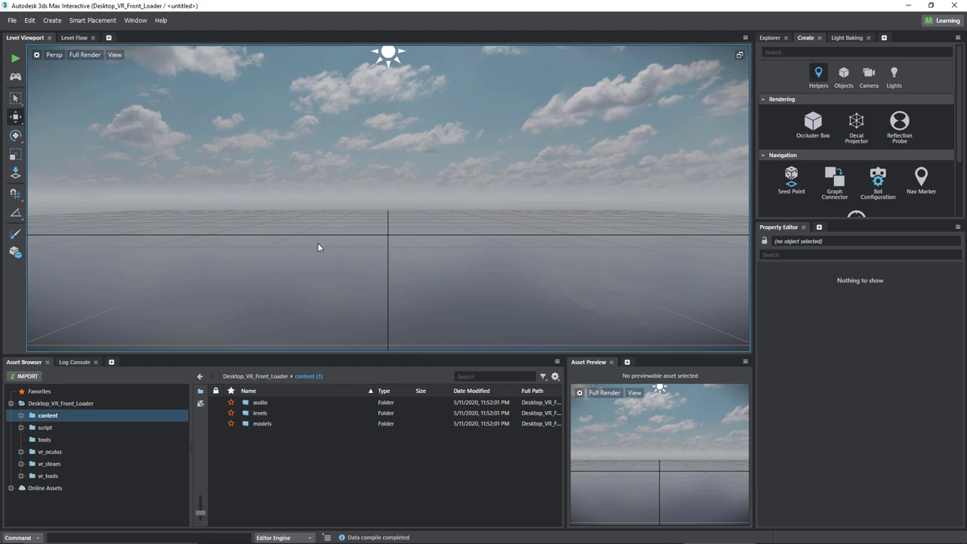
Save the empty level as Front_Loader_Level in content/levels.
left_click(11, 20)
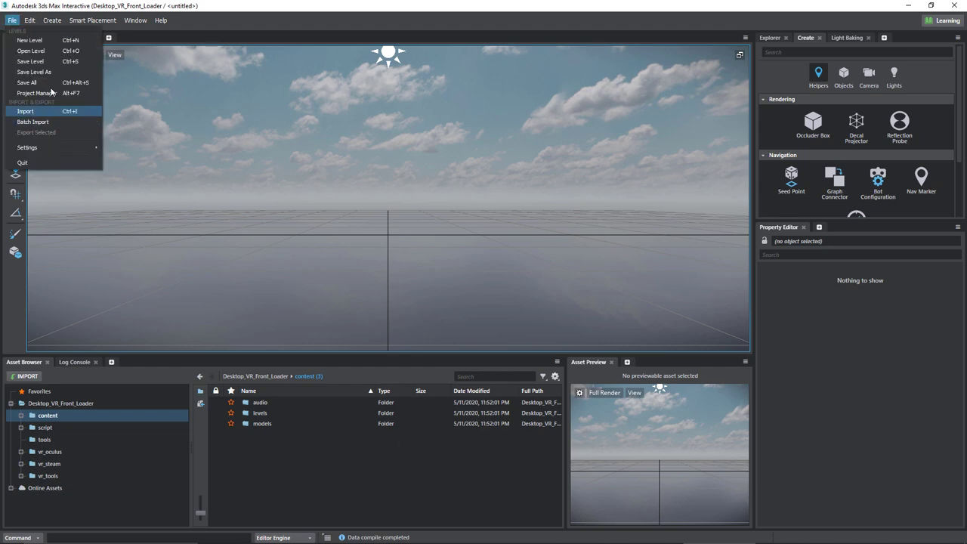
left_click(34, 72)
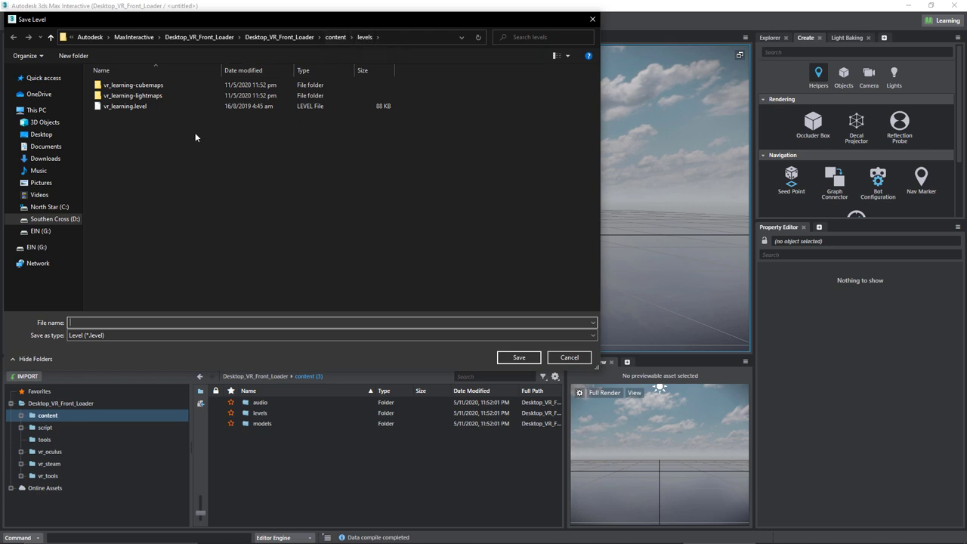
type("Front_Loader_Level")
left_click(520, 358)
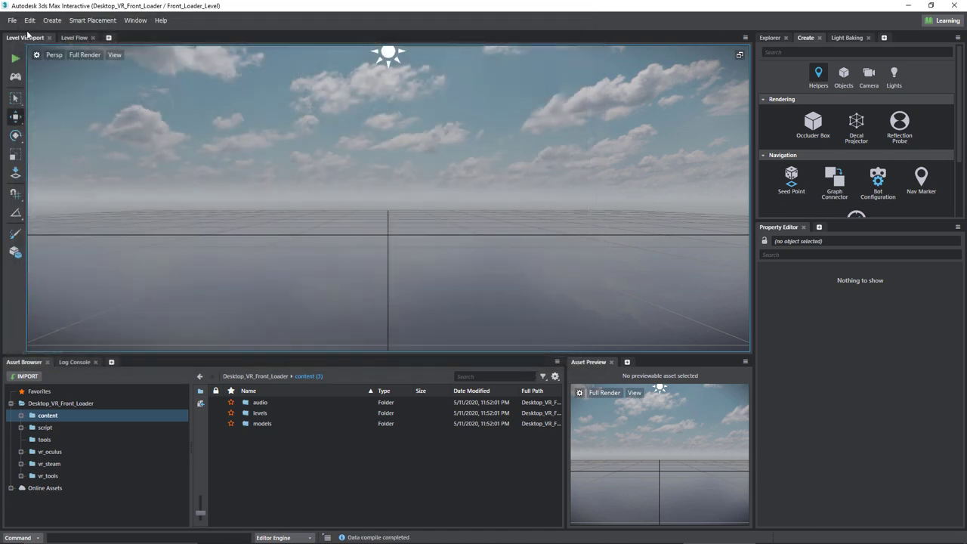
In the Project Manager, inspect the Front_Loader_Level and vr_learning level tiles, then close it.
left_click(12, 20)
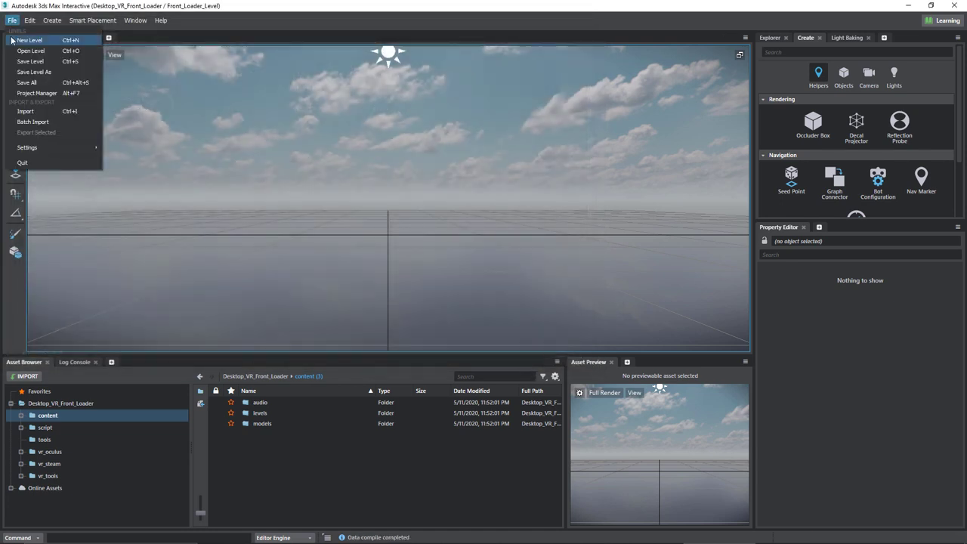
left_click(63, 91)
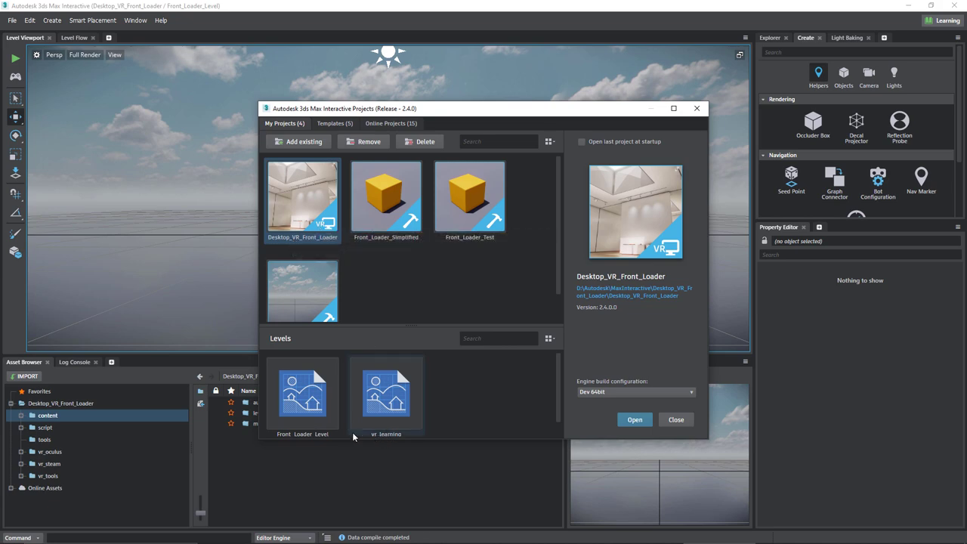
left_click(317, 415)
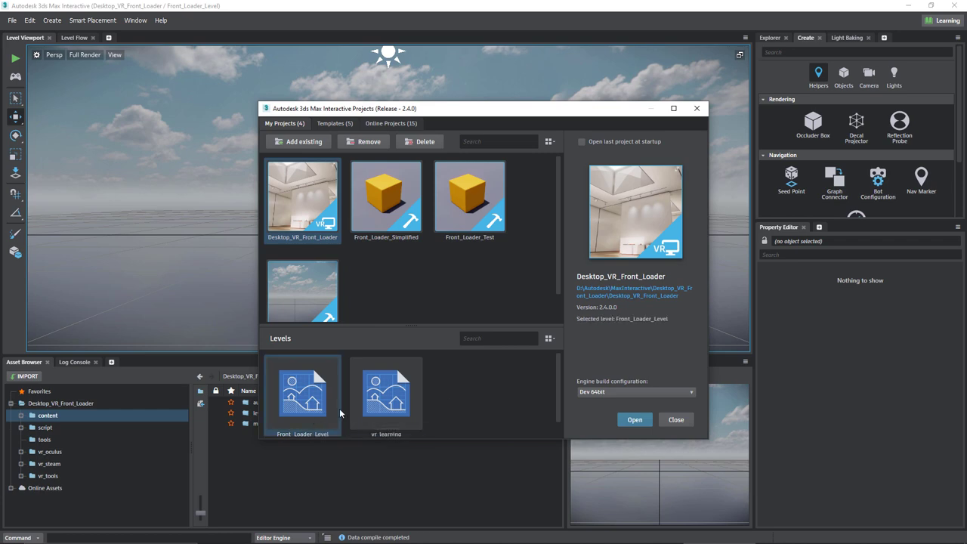
scroll(450, 408, "down", 1)
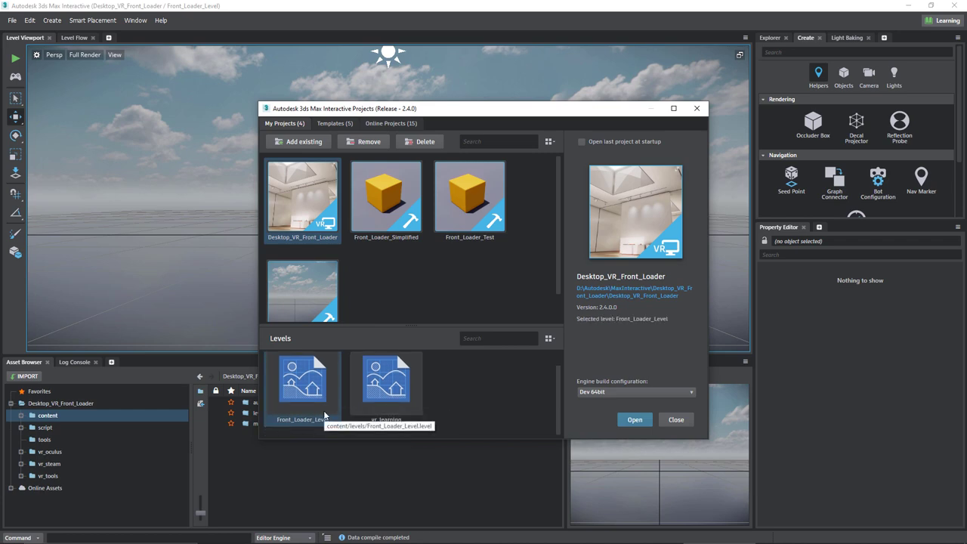
left_click(387, 391)
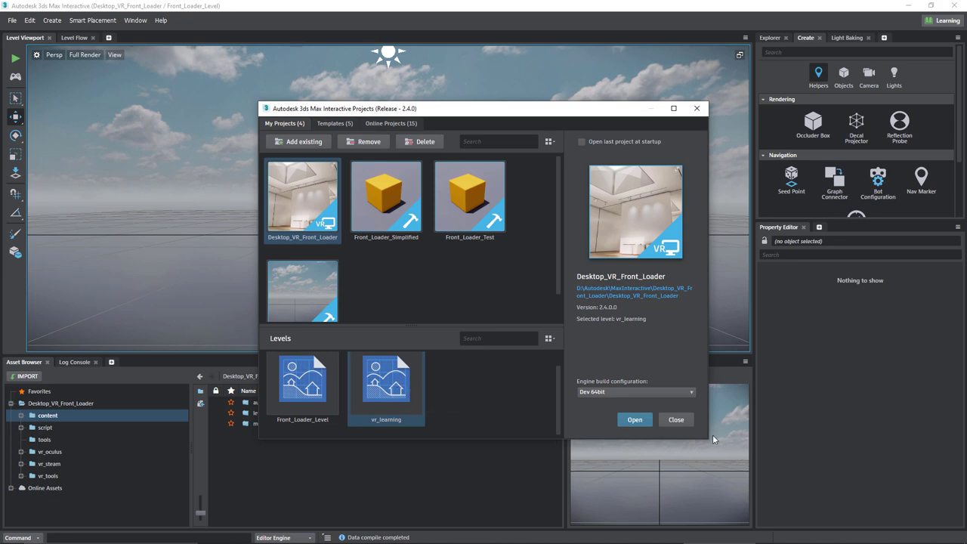
left_click(676, 420)
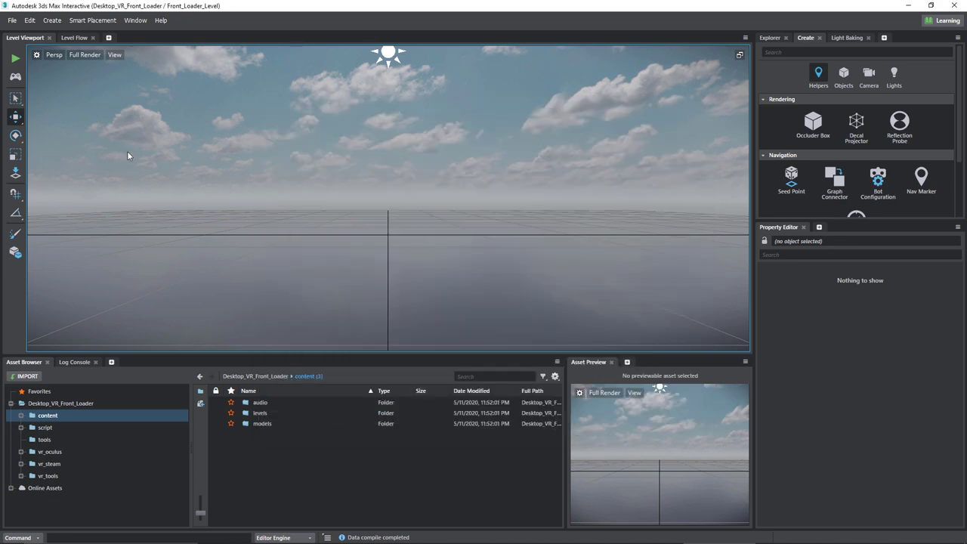
left_click(14, 78)
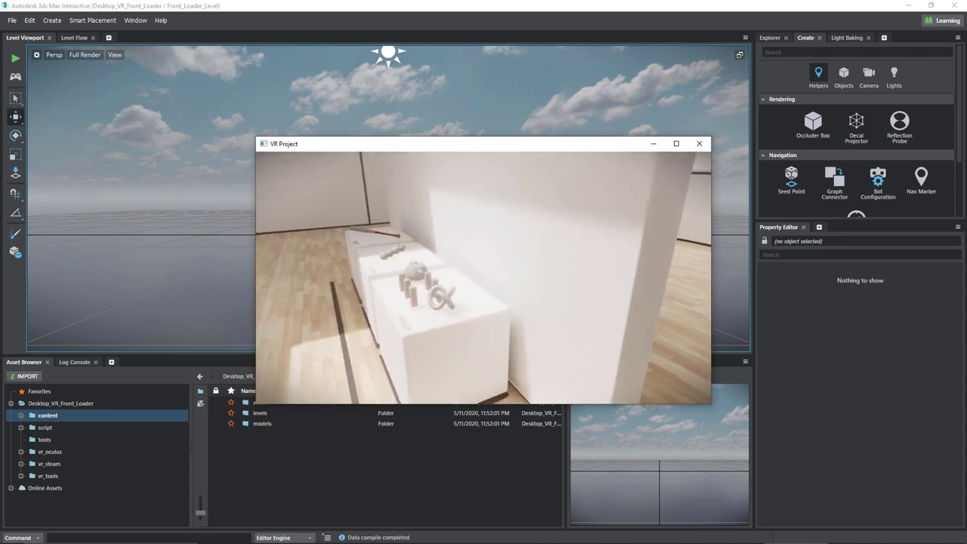
key("Escape")
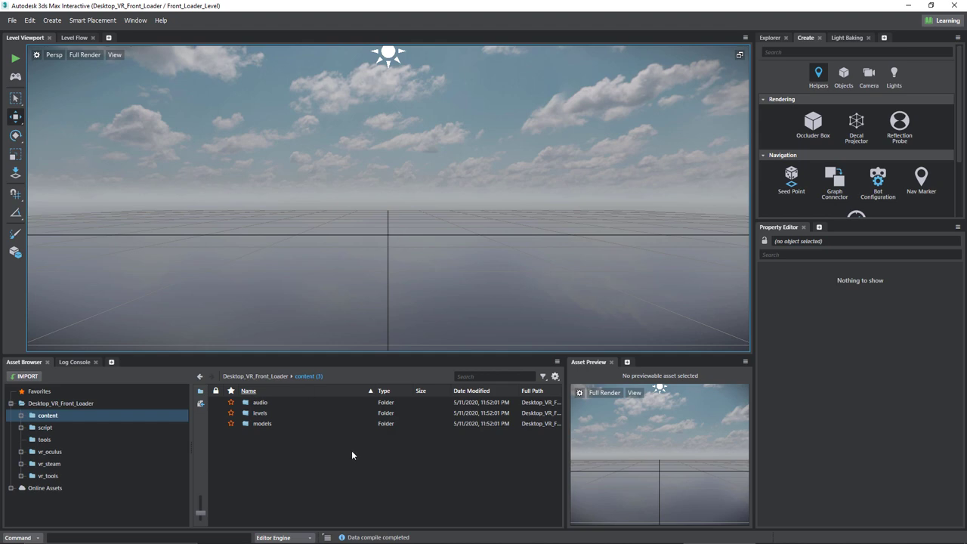
Browse script/lua and content/levels in the Asset Browser, ending back in the lua folder.
left_click(39, 430)
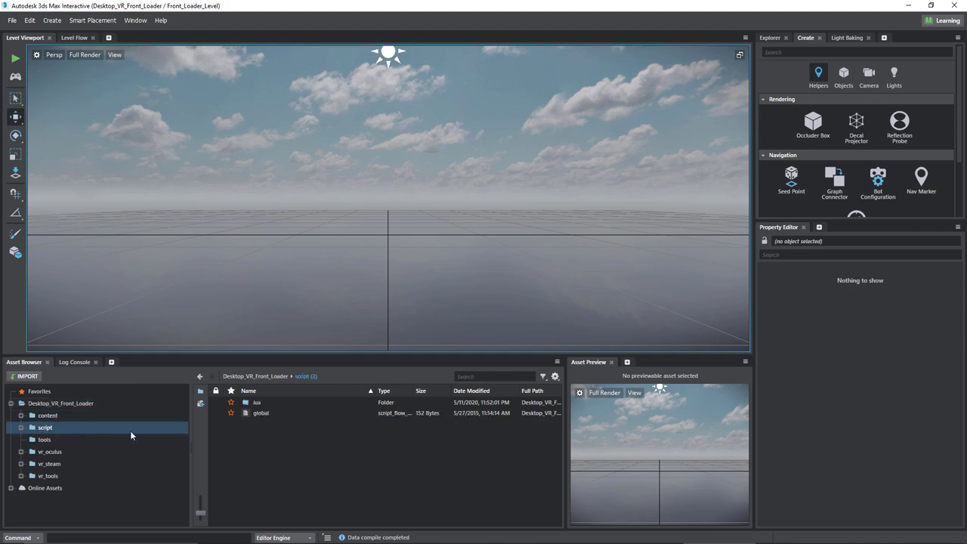
double_click(264, 403)
left_click(272, 425)
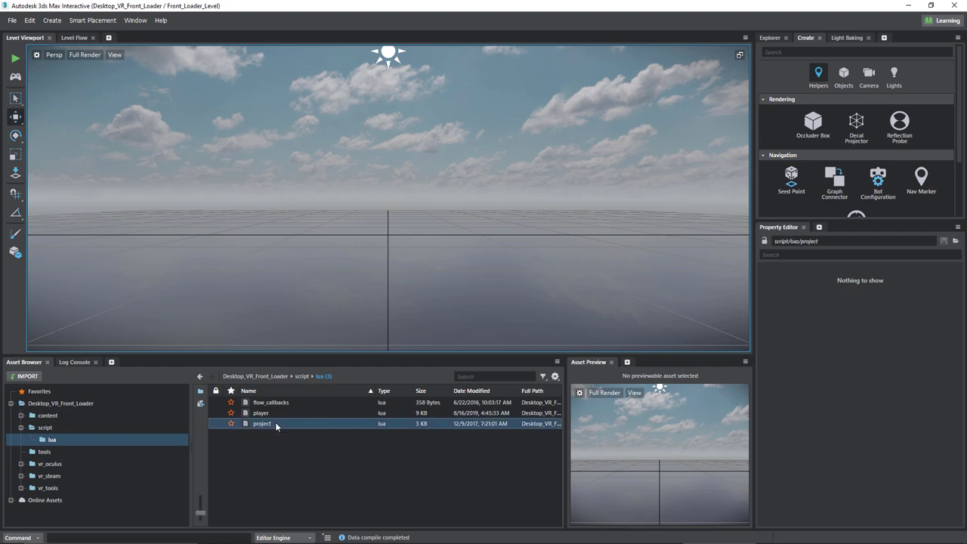
left_click(25, 416)
left_click(22, 416)
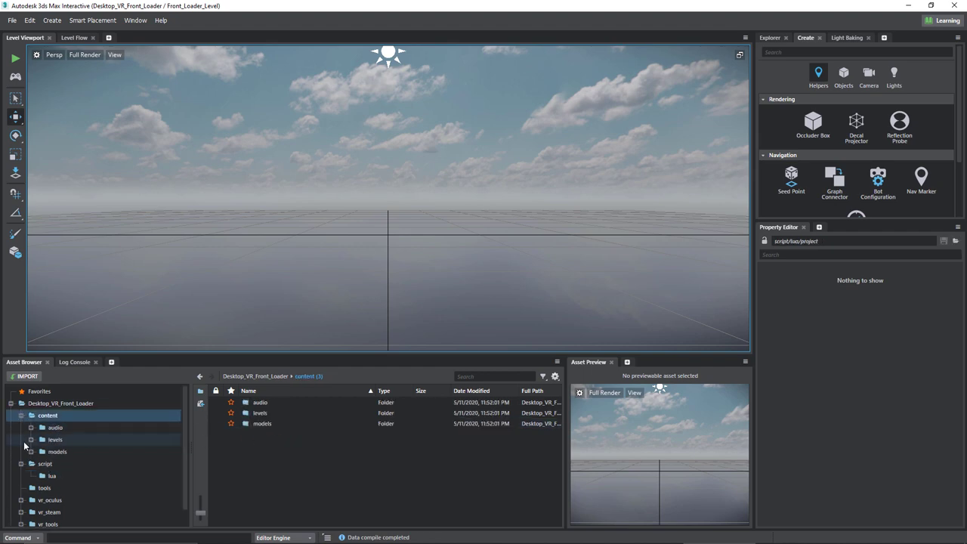
left_click(32, 438)
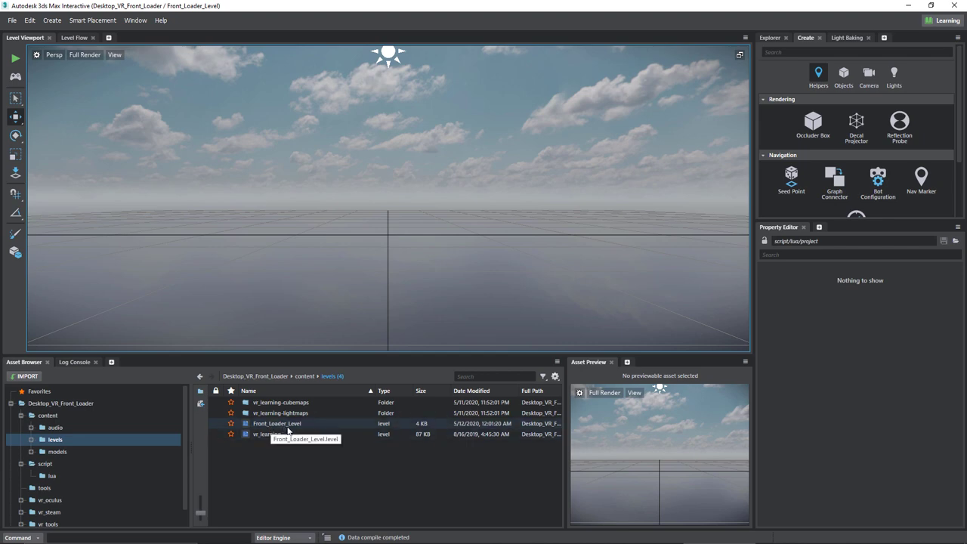
left_click(50, 476)
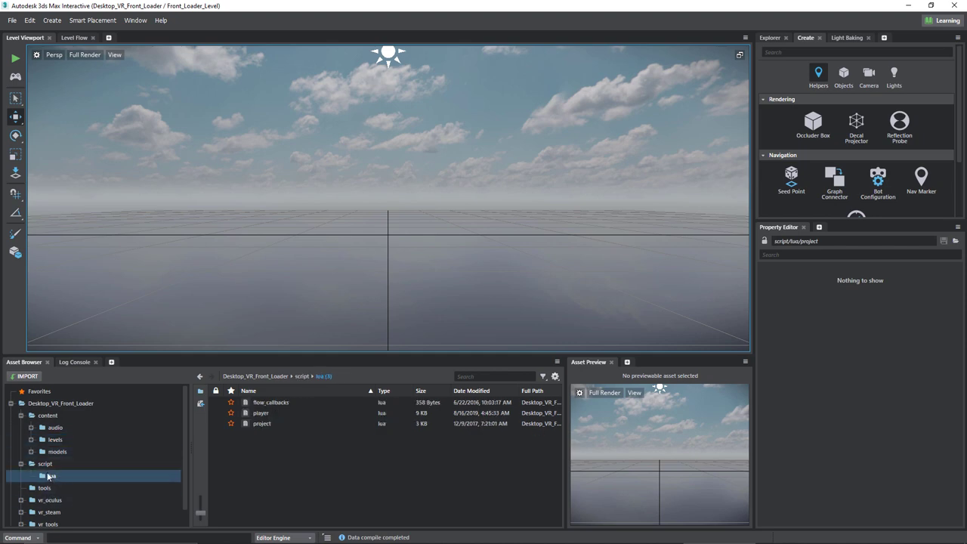
Change project.lua's default level from vr_learning to Front_Loader_Level, save it and close the editor.
double_click(263, 424)
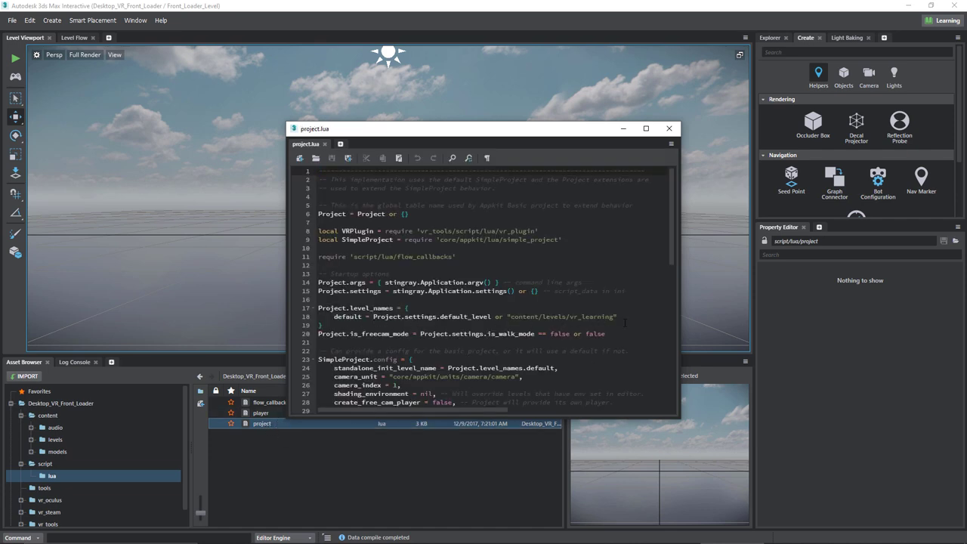
left_click_drag(613, 316, 573, 317)
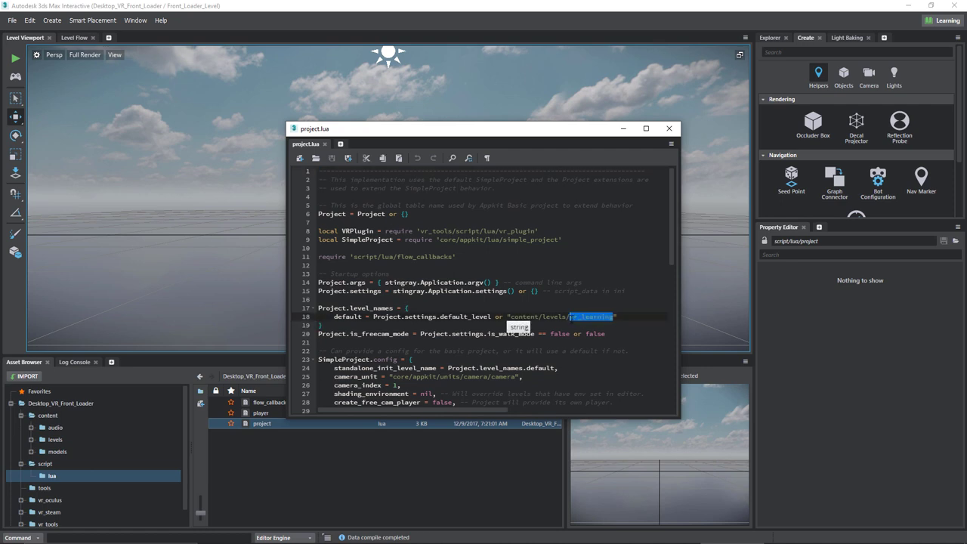
type("Front_Loade")
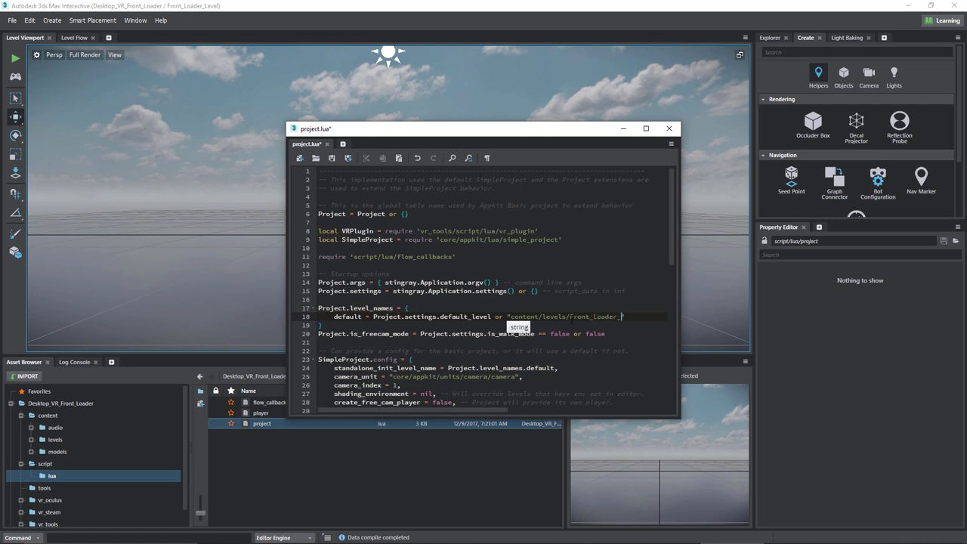
type("r_Level")
left_click(333, 159)
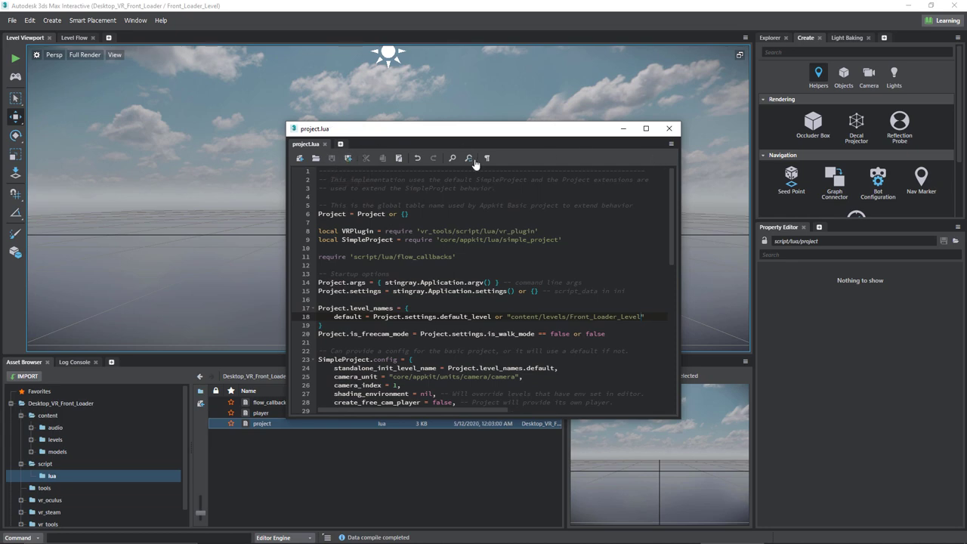
left_click(670, 128)
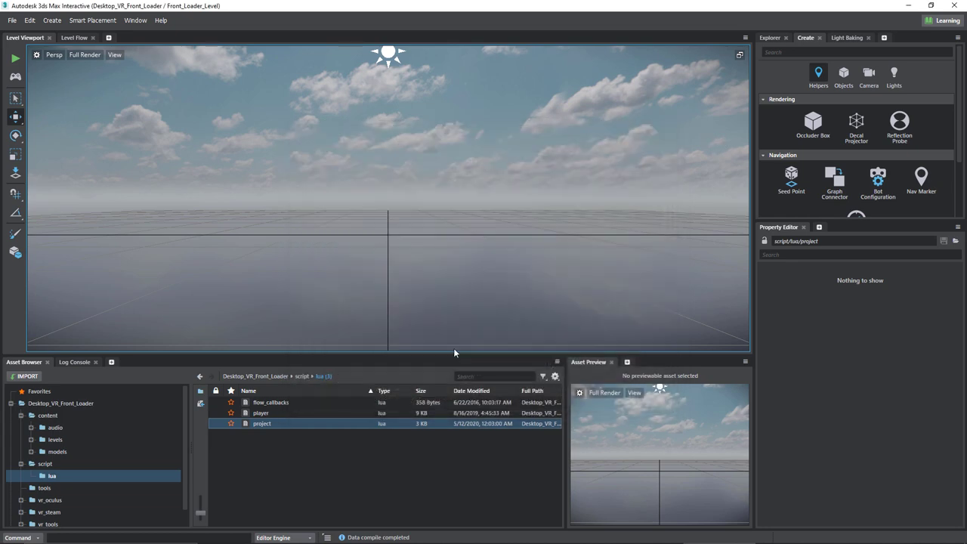
Run the project with the gamepad toolbar button to test the new default level.
left_click(16, 79)
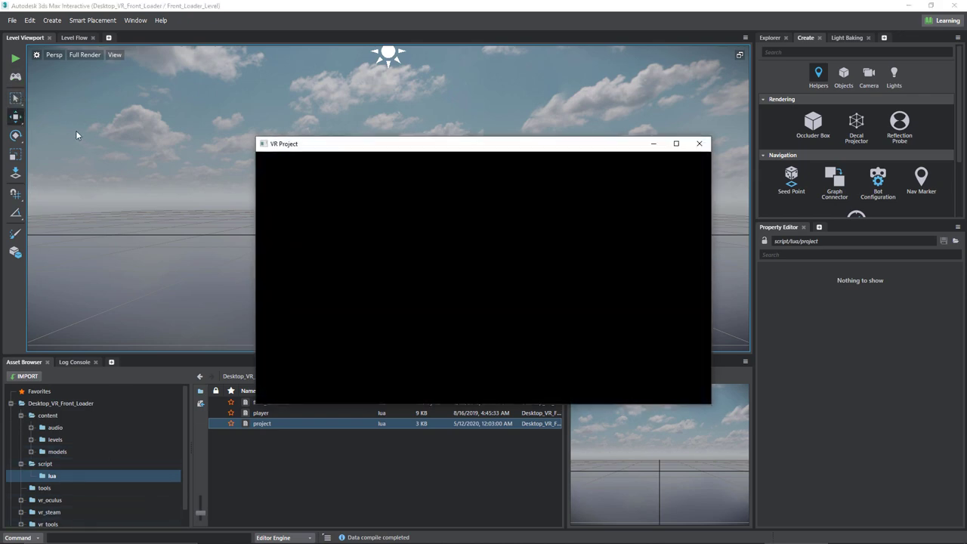